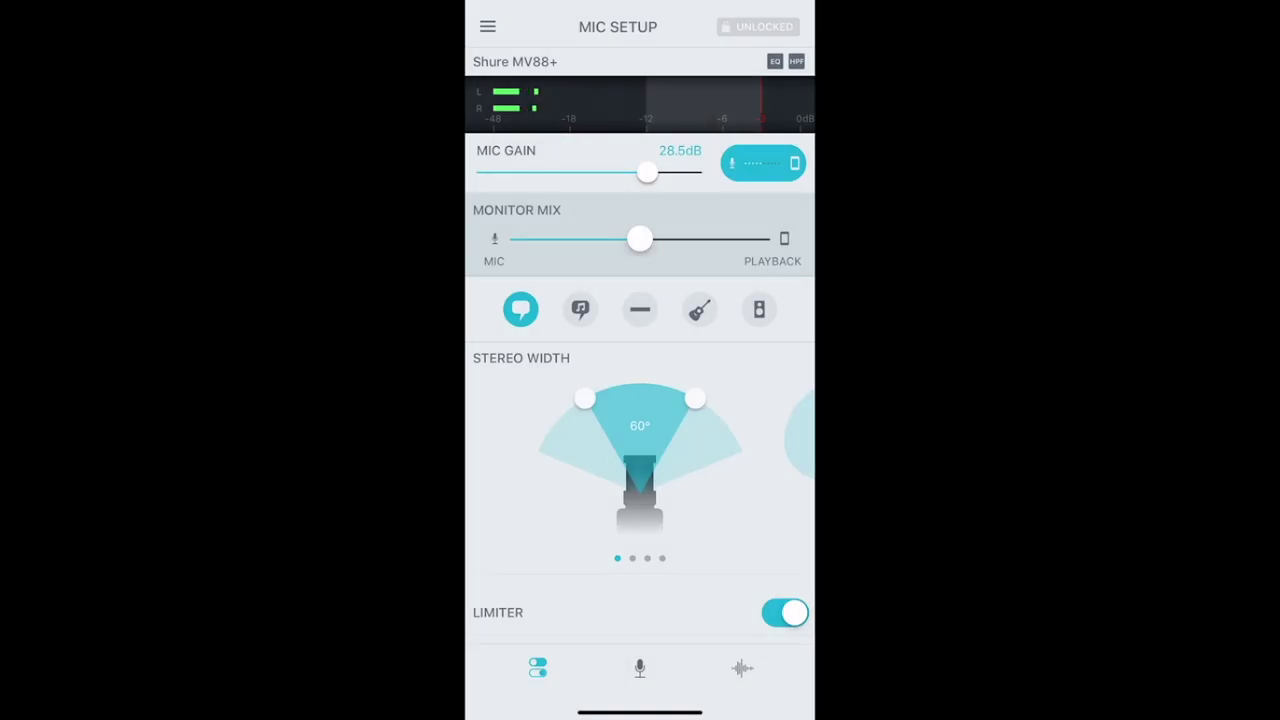
- Slide the monitor mix fully to playback, then fully back to mic
{"action": "left_click_drag", "start_coordinate": [640, 238], "coordinate": [758, 238]}
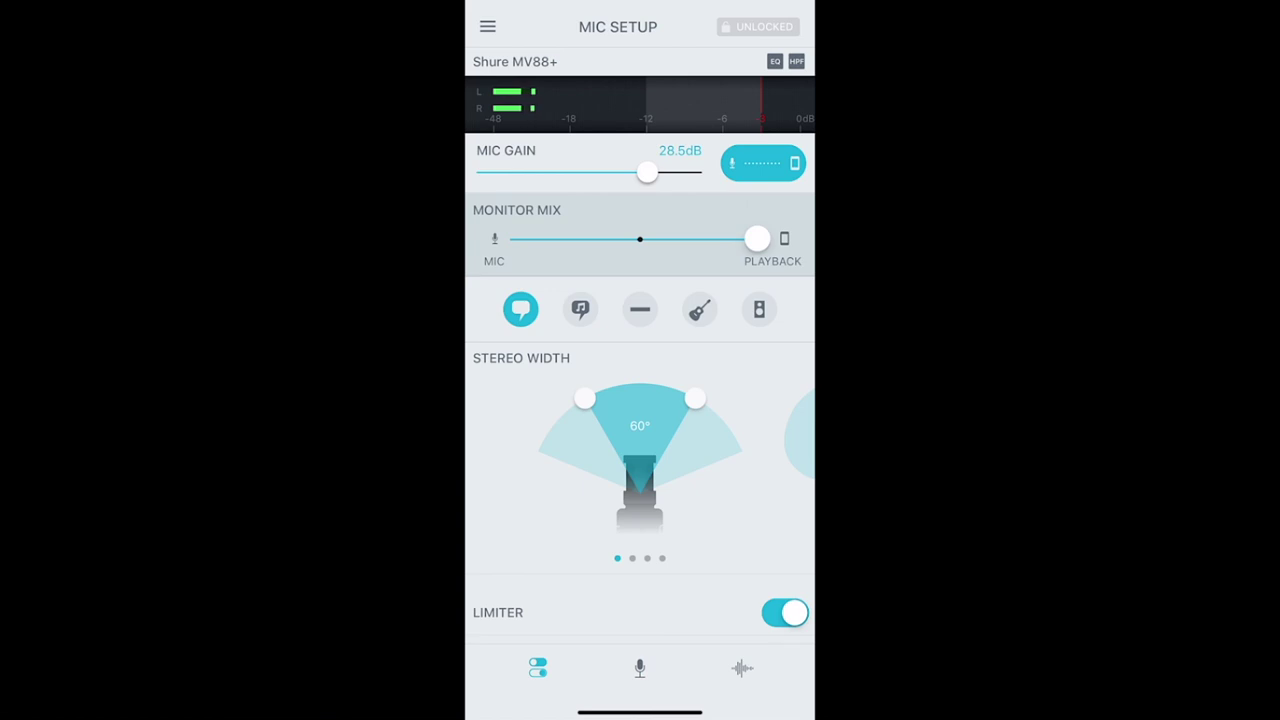
{"action": "left_click_drag", "start_coordinate": [757, 238], "coordinate": [521, 238]}
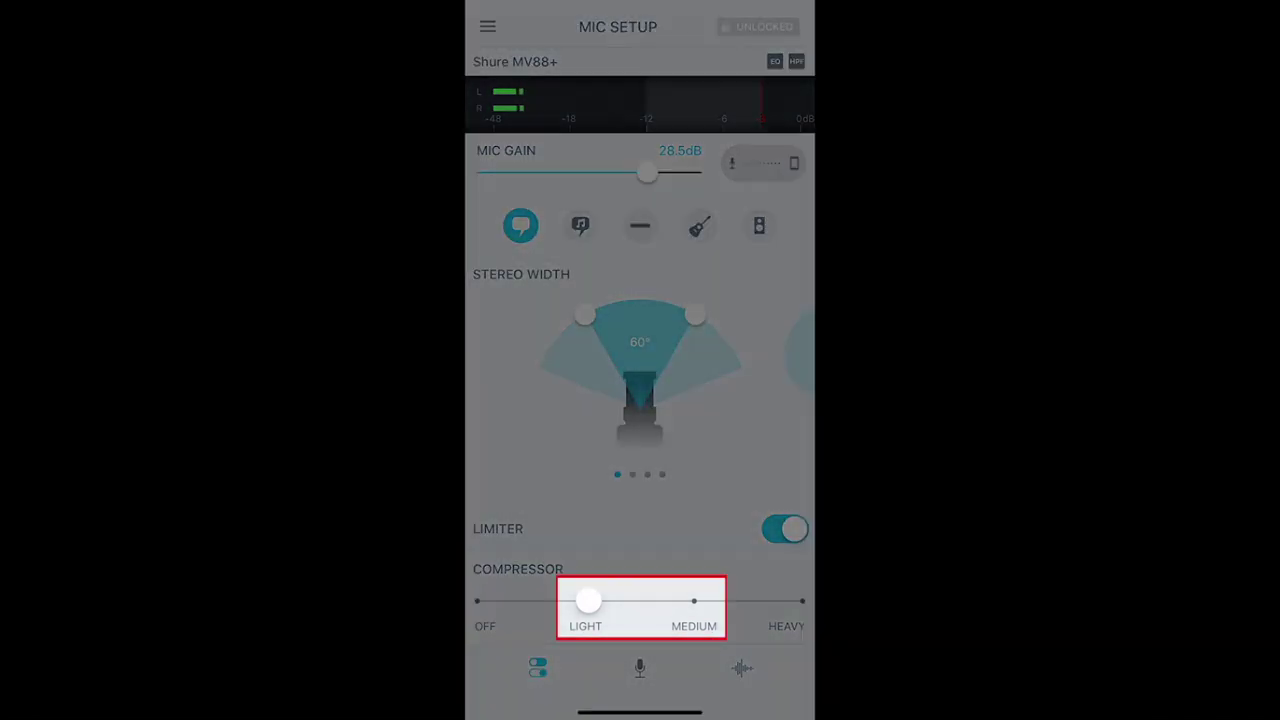
- Set the Mic Setup compressor strength to Heavy
{"action": "scroll", "coordinate": [640, 420], "scroll_direction": "down", "scroll_amount": 3}
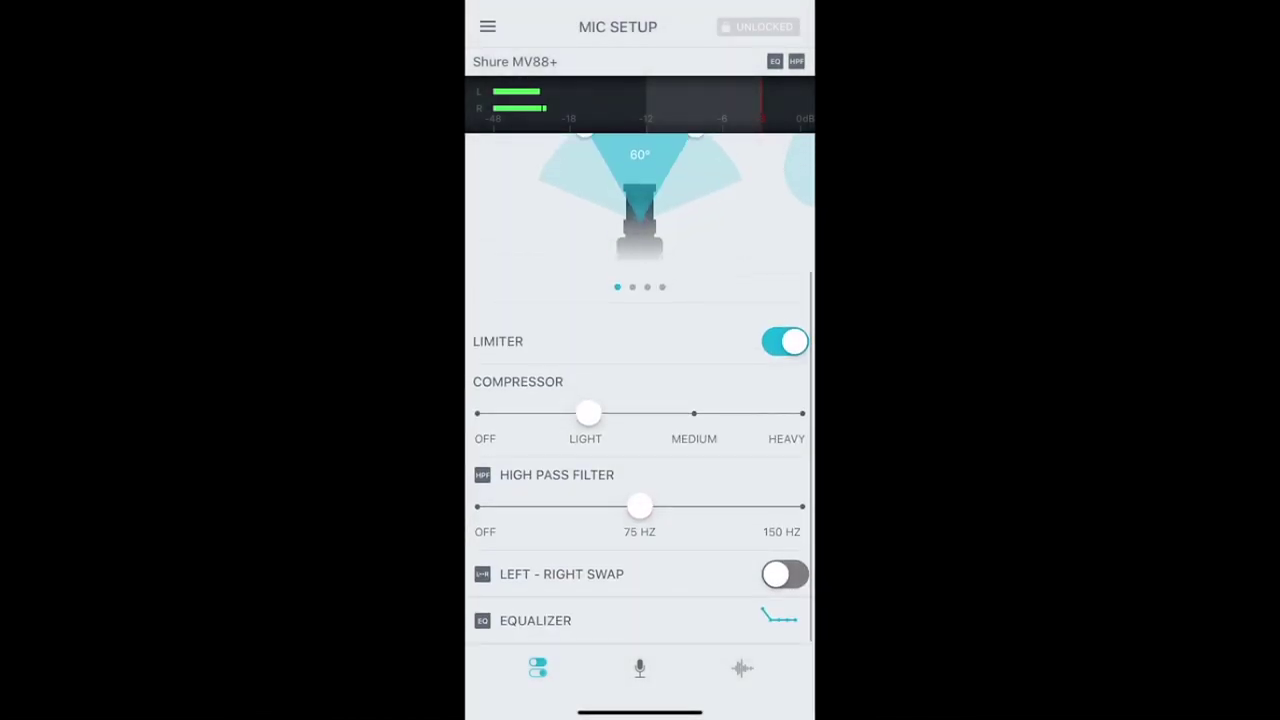
{"action": "mouse_move", "coordinate": [590, 413]}
{"action": "left_mouse_down"}
{"action": "mouse_move", "coordinate": [691, 416]}
{"action": "mouse_move", "coordinate": [586, 414]}
{"action": "left_mouse_up"}
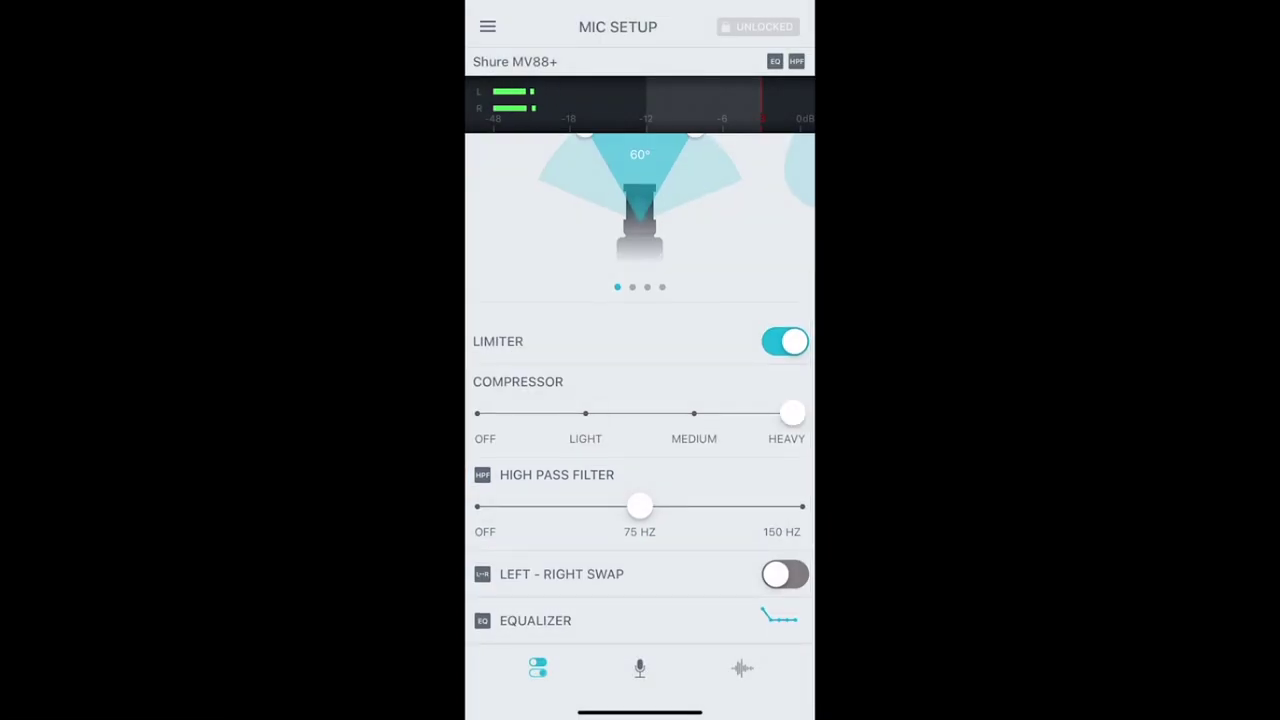
{"action": "left_click", "coordinate": [779, 616]}
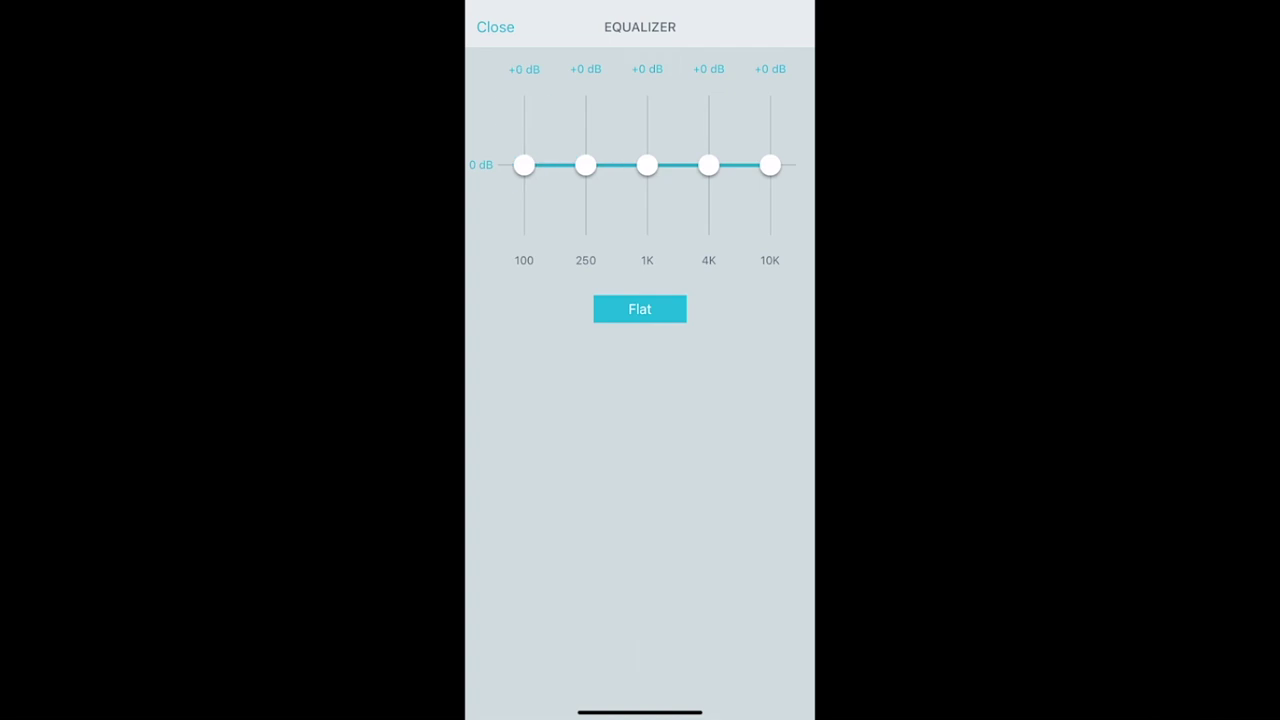
- Boost the 1K and 4K EQ bands to +6 dB, leaving 100 Hz at 0 dB
{"action": "left_click_drag", "start_coordinate": [524, 165], "coordinate": [524, 116]}
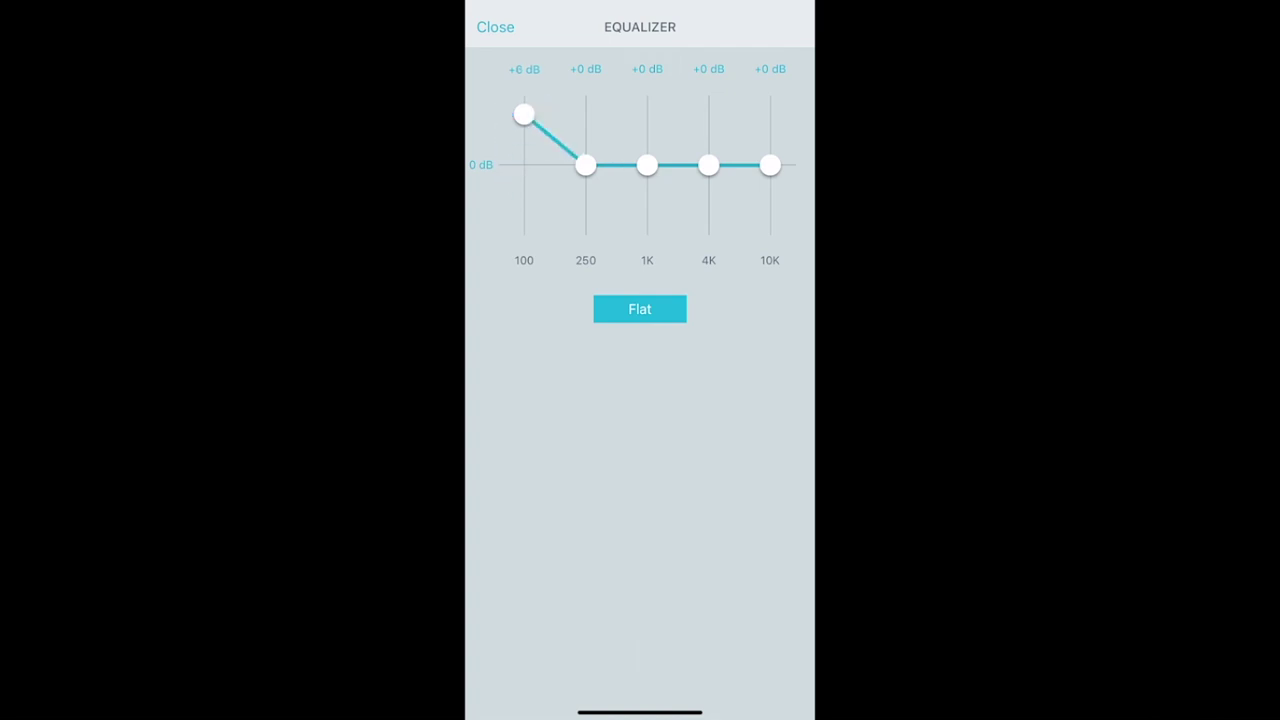
{"action": "left_click_drag", "start_coordinate": [524, 116], "coordinate": [524, 165]}
{"action": "left_click_drag", "start_coordinate": [708, 165], "coordinate": [708, 116]}
{"action": "left_click_drag", "start_coordinate": [647, 165], "coordinate": [647, 116]}
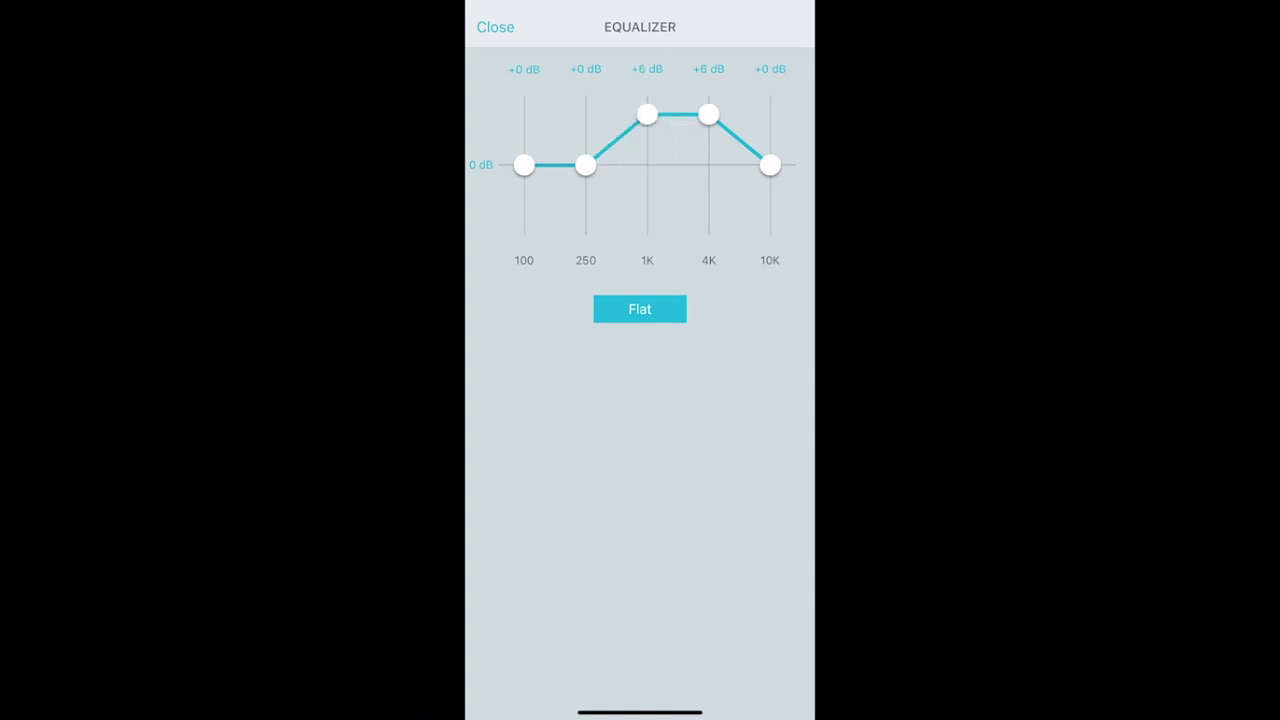